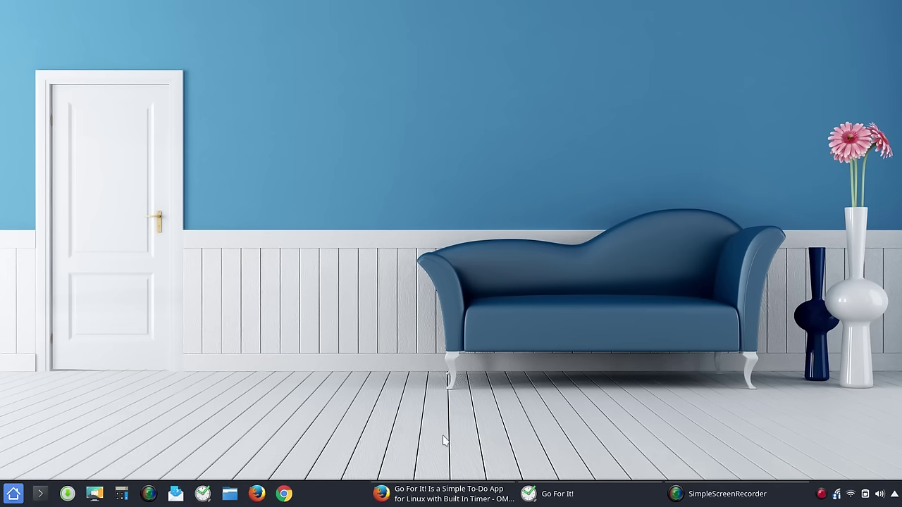
Read the OMG! Ubuntu article about Go For It! in Firefox, including its Ubuntu installation instructions, and minimize the browser
click(473, 497)
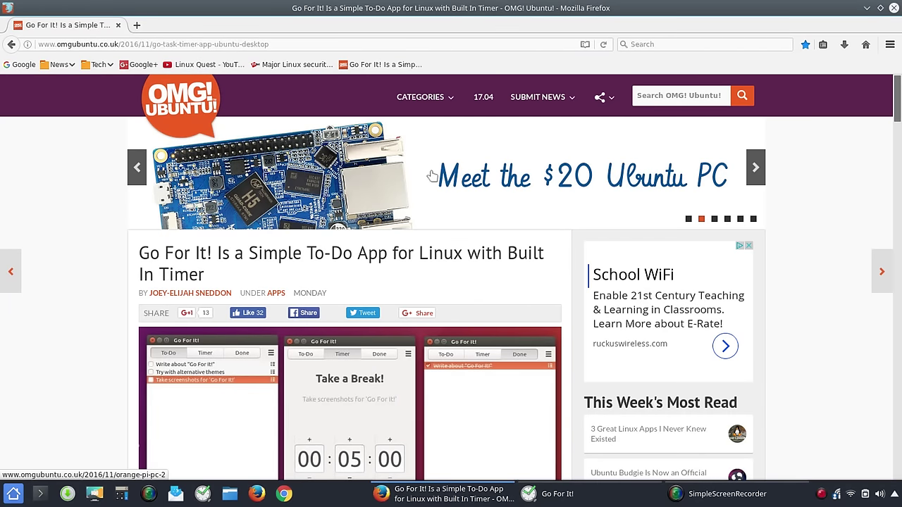
scroll(430, 176, down, 10)
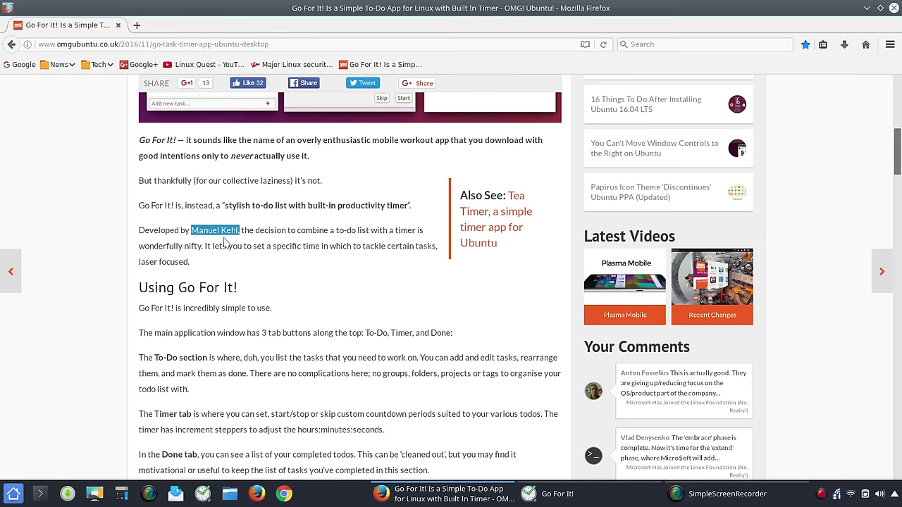
scroll(417, 282, up, 8)
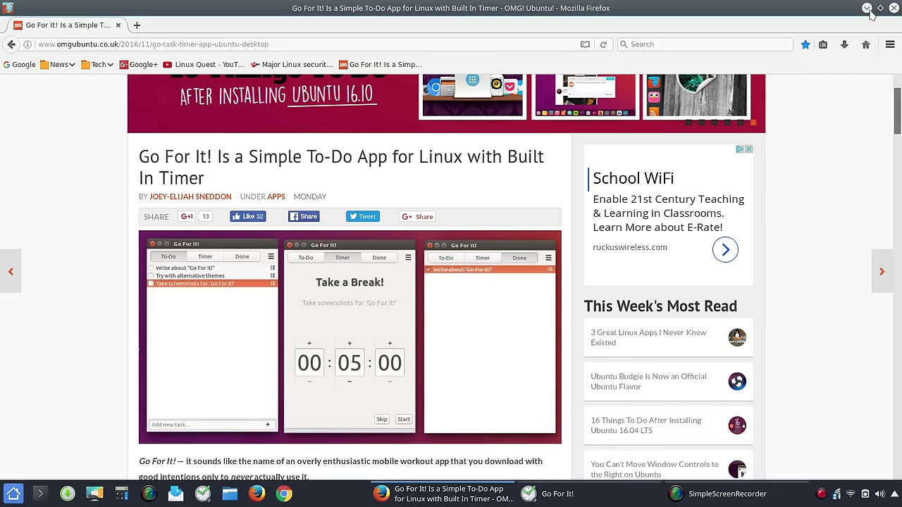
scroll(799, 163, down, 10)
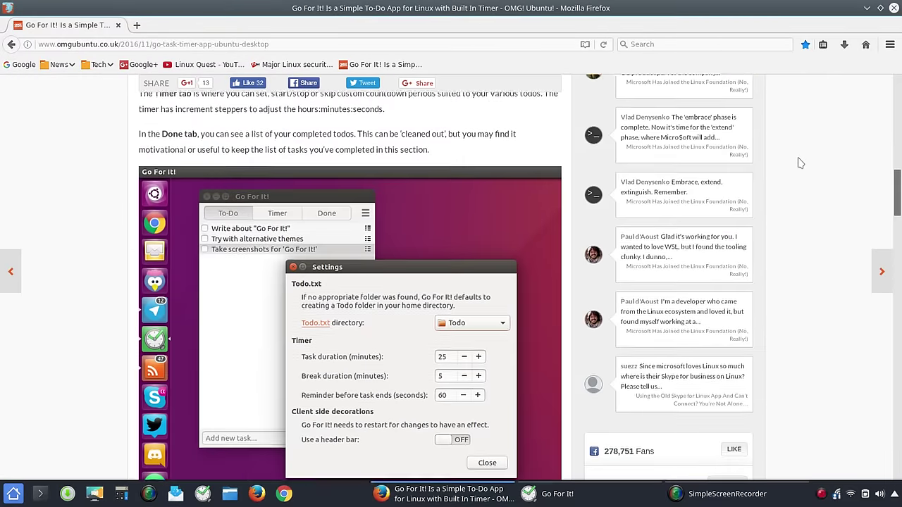
scroll(799, 163, down, 10)
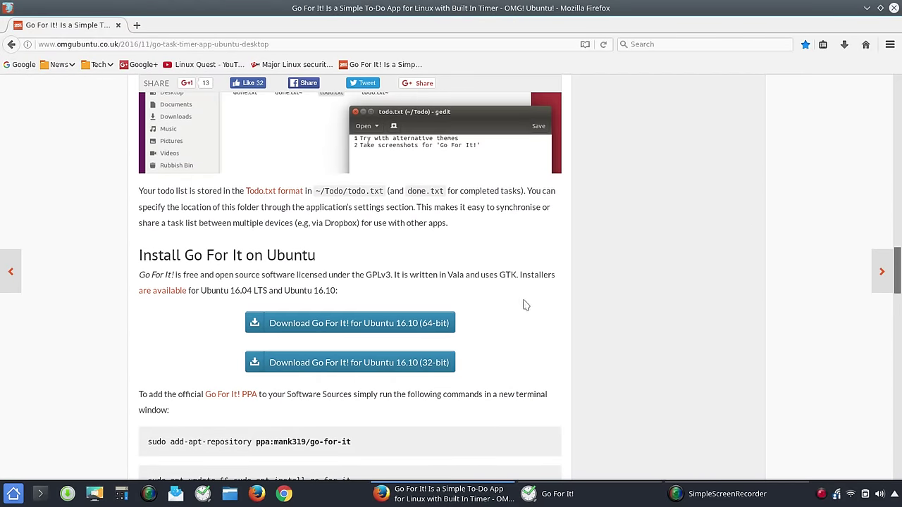
scroll(525, 302, down, 4)
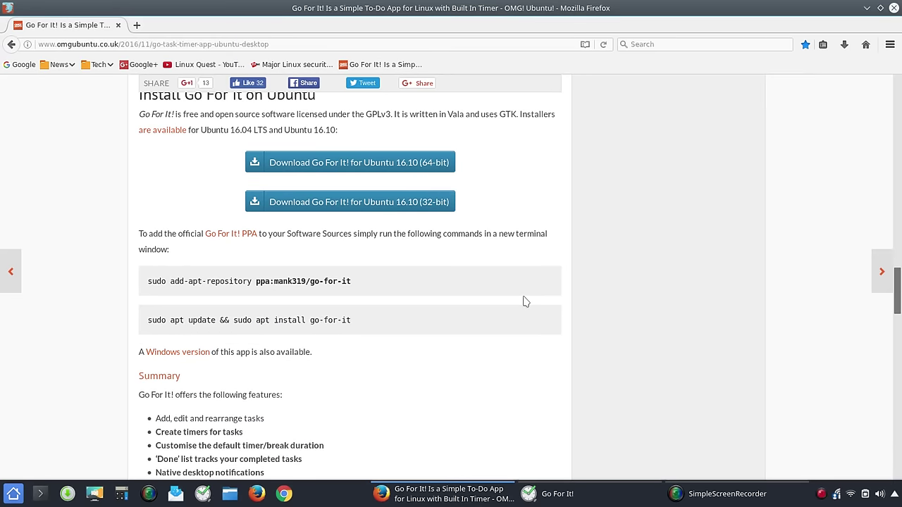
scroll(525, 301, up, 15)
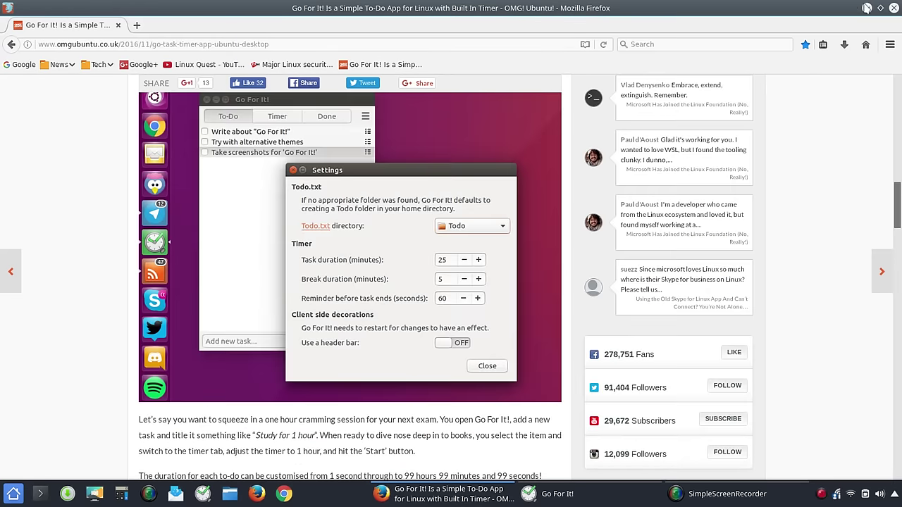
click(866, 7)
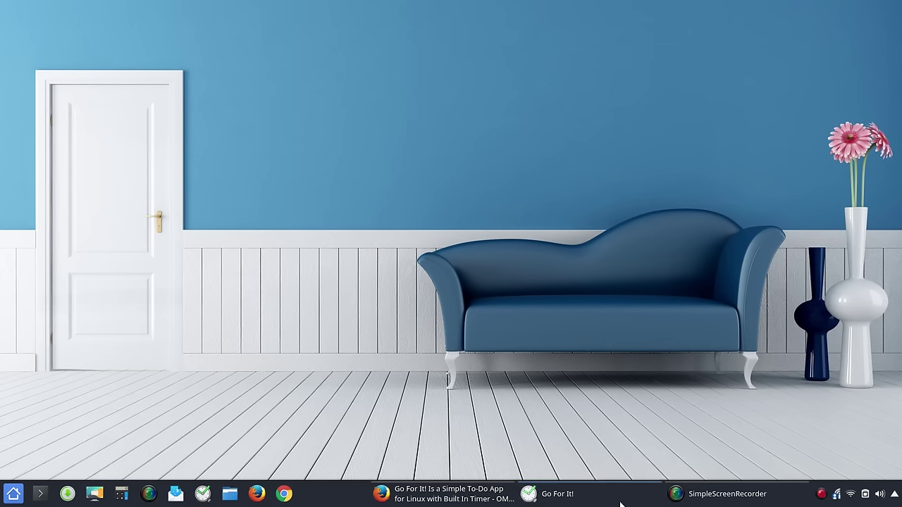
Switch to Go For It! and look through its Timer, Done and To-Do views
mouse_move(620, 503)
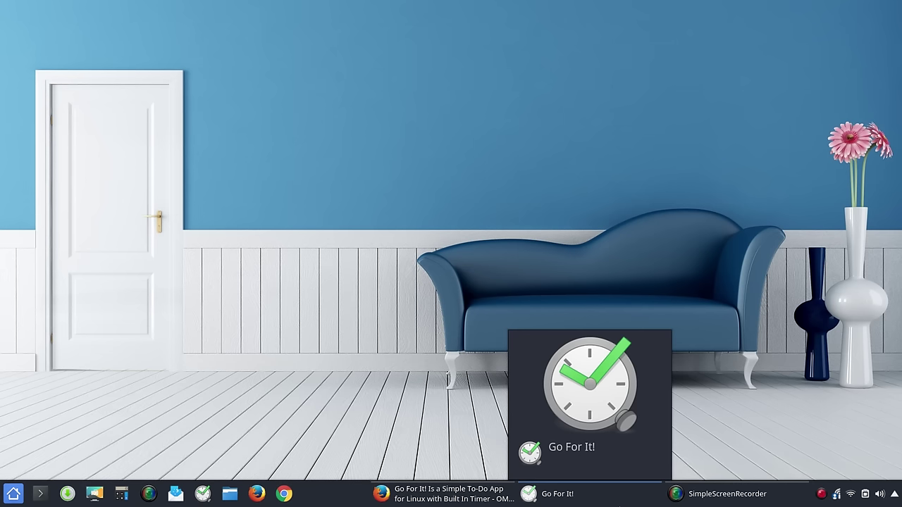
click(617, 502)
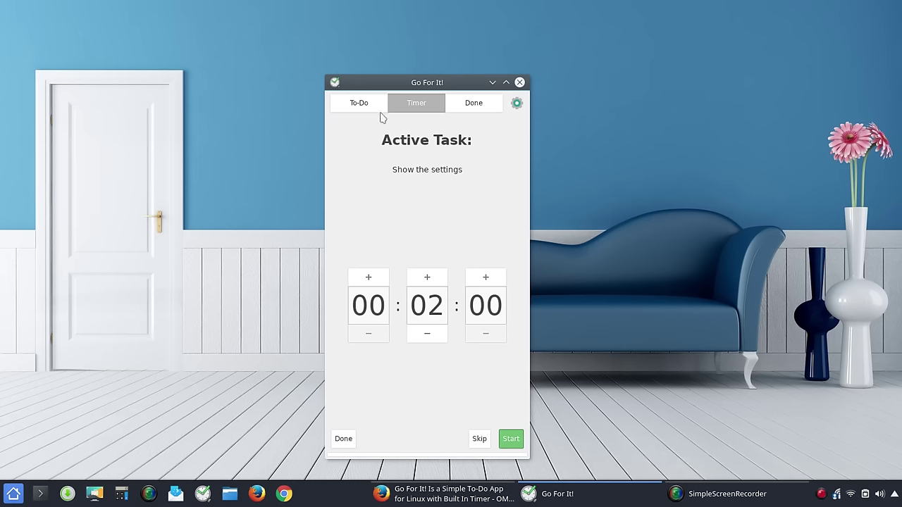
click(360, 106)
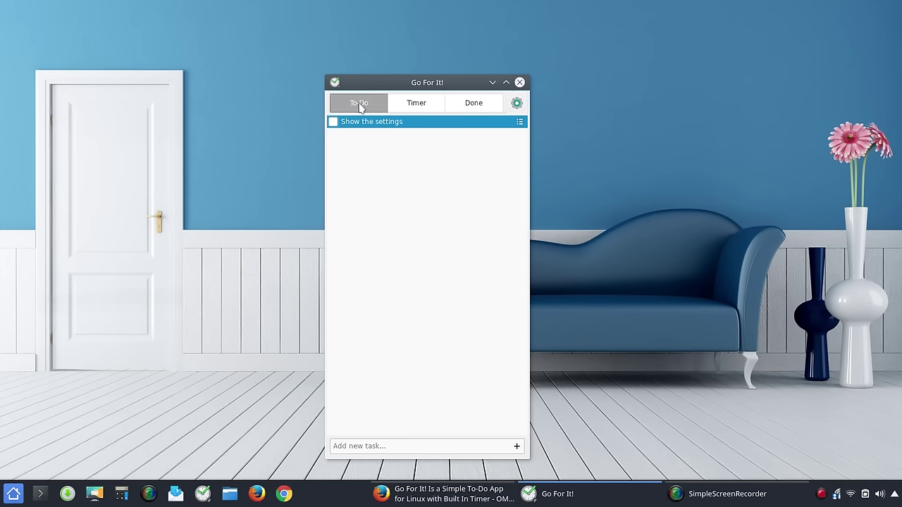
click(416, 107)
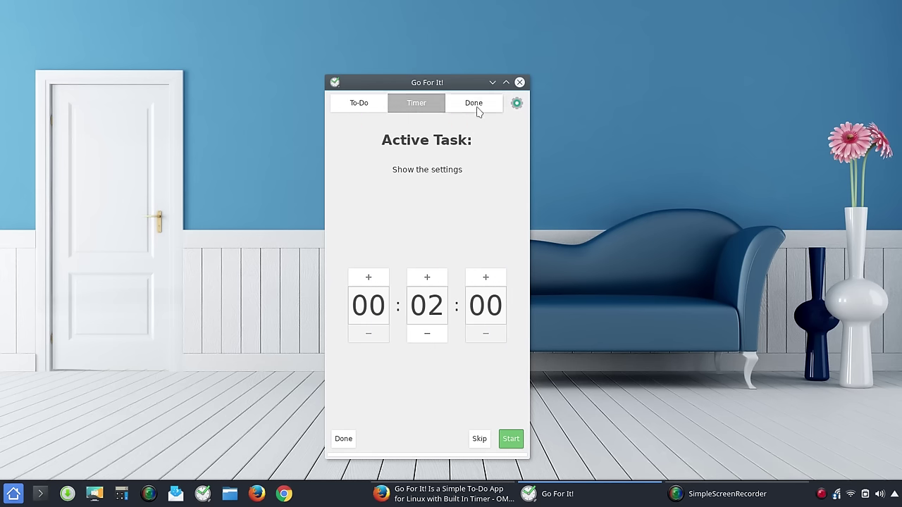
click(477, 109)
click(362, 106)
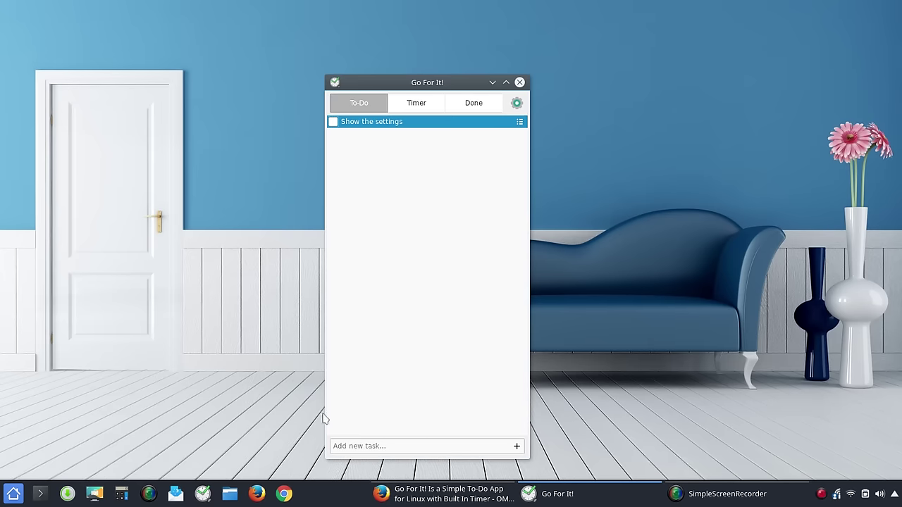
Add a new task named "Do Another Linux Video" to the to-do list
click(348, 445)
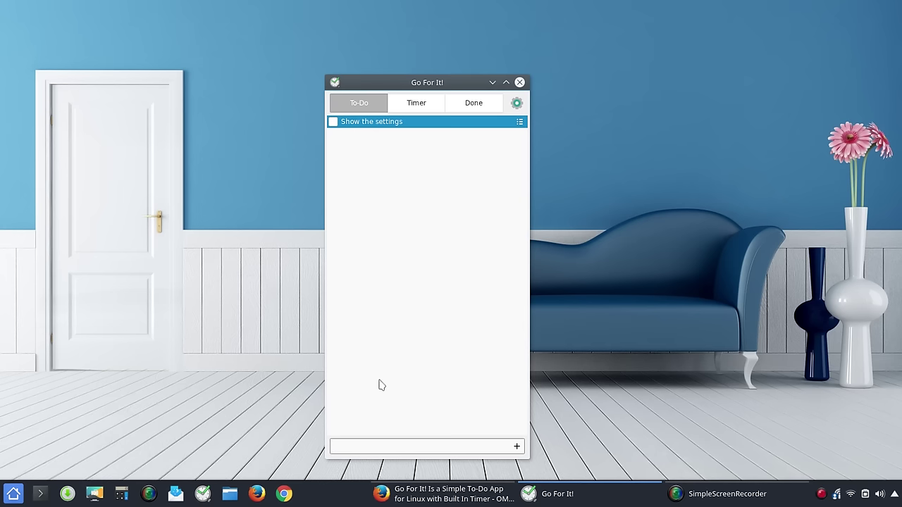
text(Do another Linux Video)
key(Left)
key(Left)
key(Left)
key(Left)
key(Left)
key(Left)
key(Left)
key(Left)
key(Left)
key(Left)
key(Left)
key(Left)
key(Left)
key(Left)
key(Left)
key(Left)
key(Left)
key(Left)
key(Left)
key(Delete)
text(A)
key(Return)
Select the "Show the settings" task and check it as the active task in the timer view
click(401, 138)
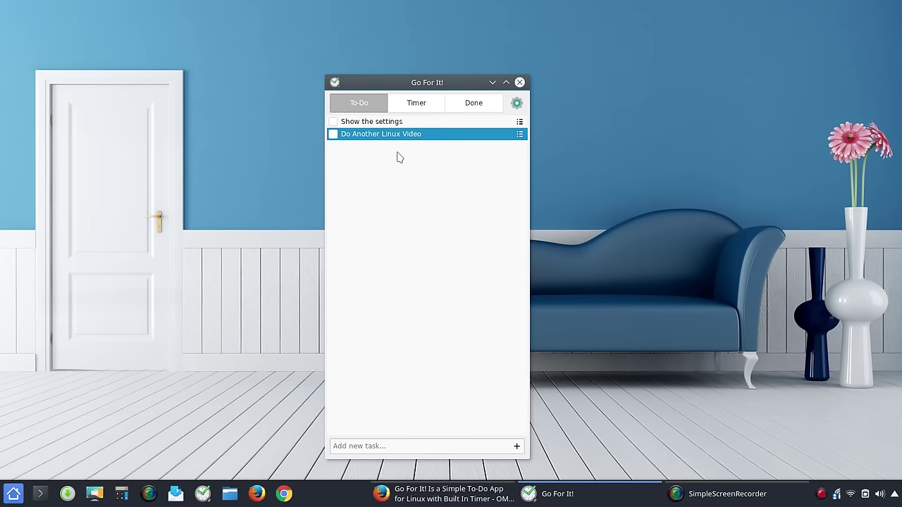
click(386, 124)
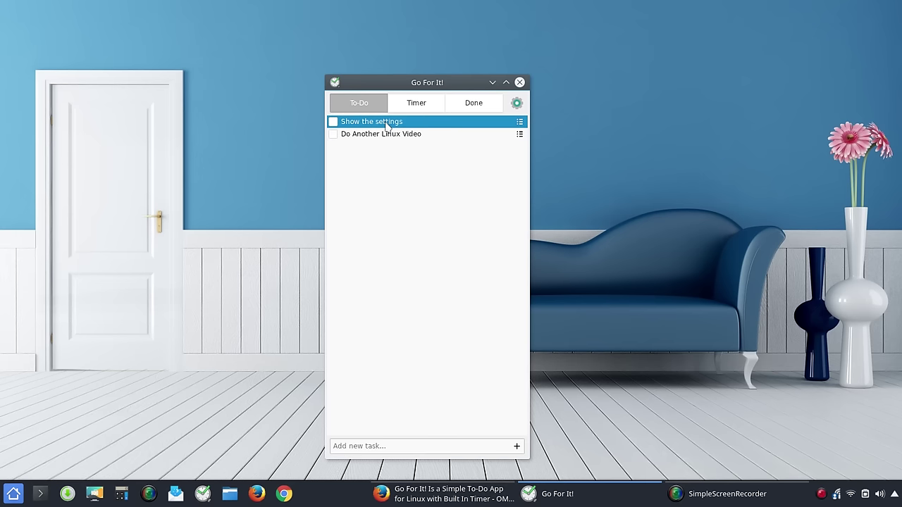
click(421, 107)
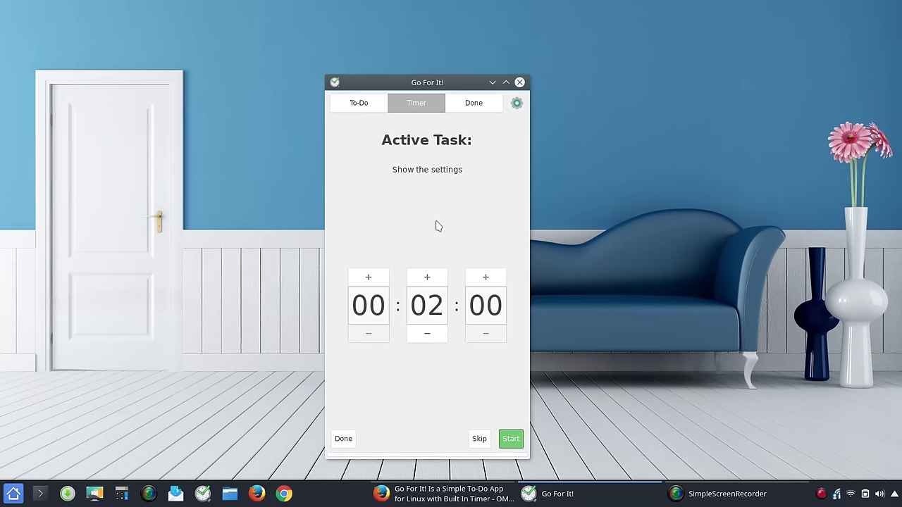
click(362, 103)
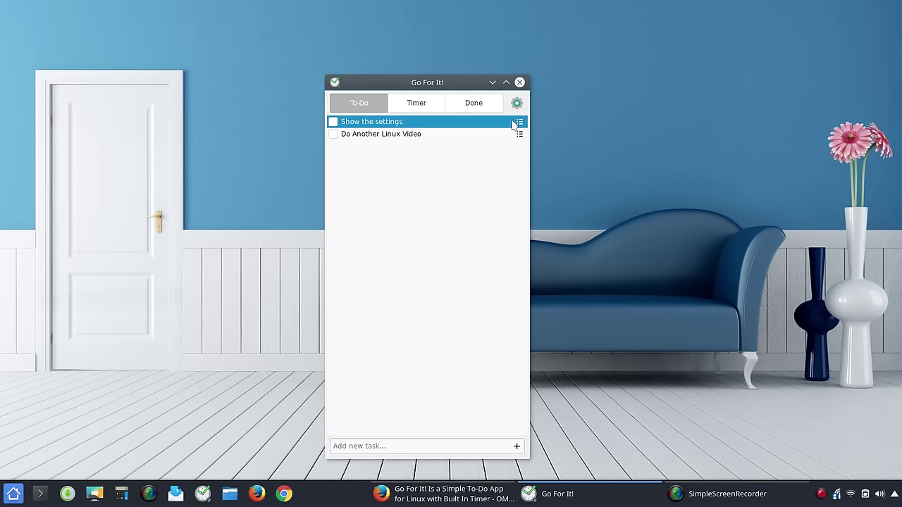
Make "Do Another Linux Video" the selected task and check it as the active task in the timer view
mouse_move(518, 123)
mouse_down()
mouse_move(507, 145)
mouse_move(519, 119)
mouse_up()
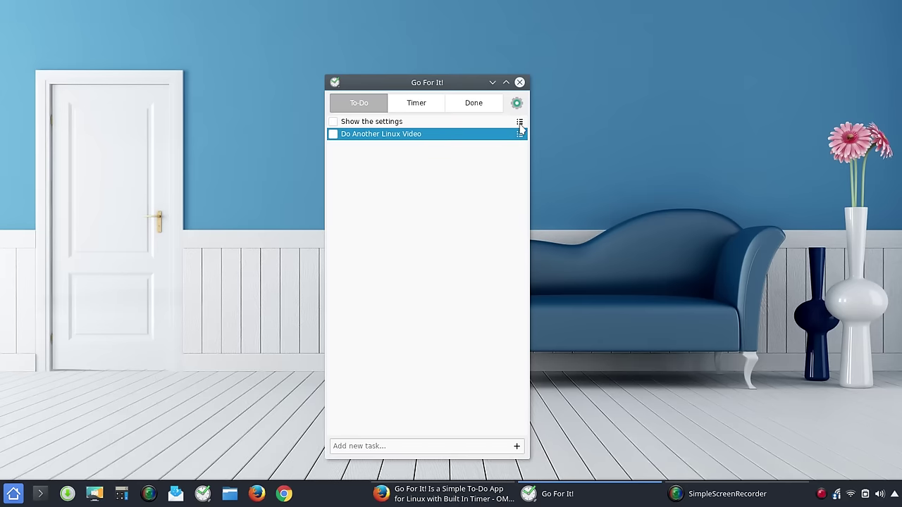
click(427, 105)
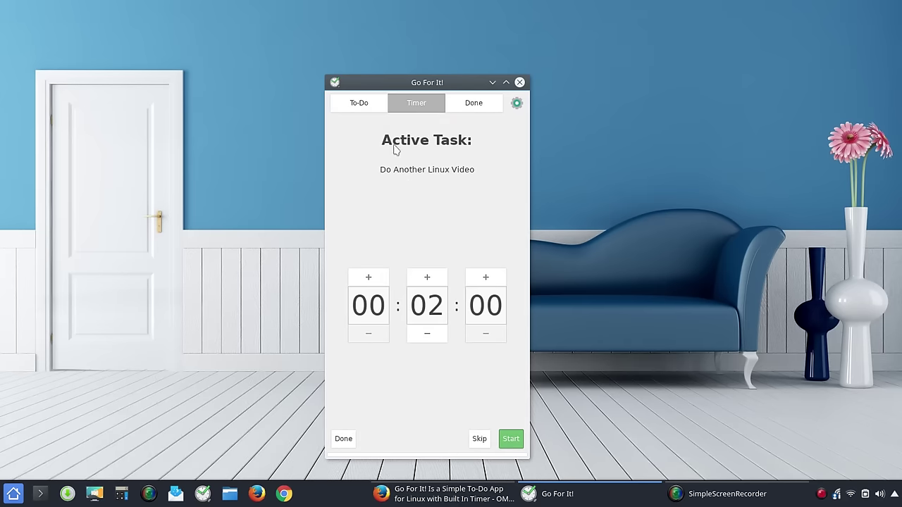
click(356, 105)
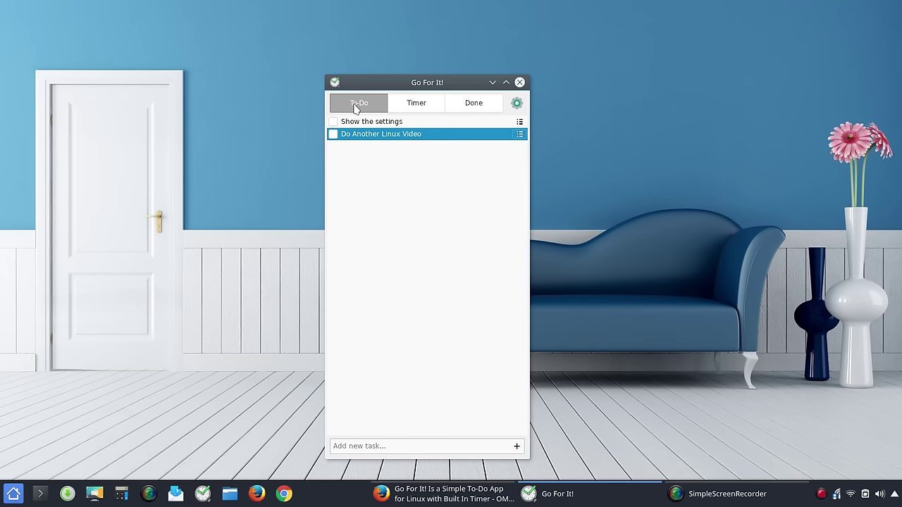
Make "Show the settings" the active task and start its timer
click(386, 124)
click(414, 105)
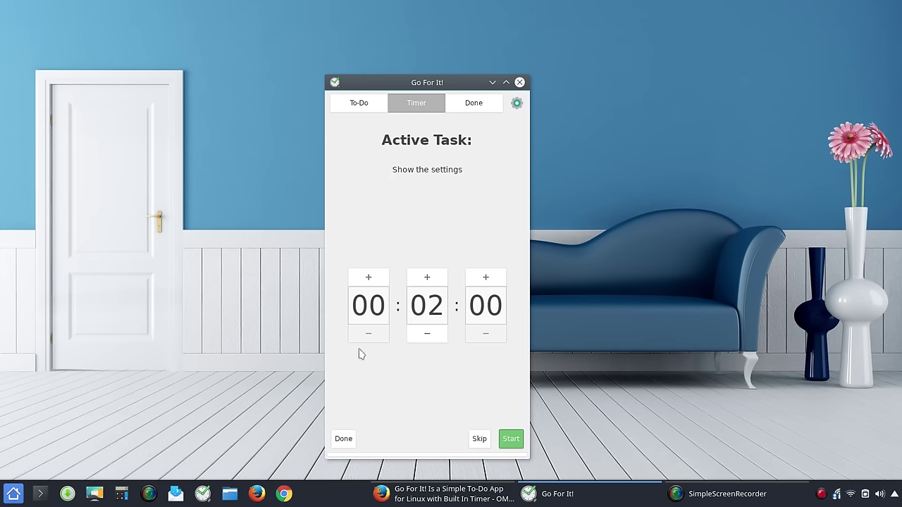
click(512, 442)
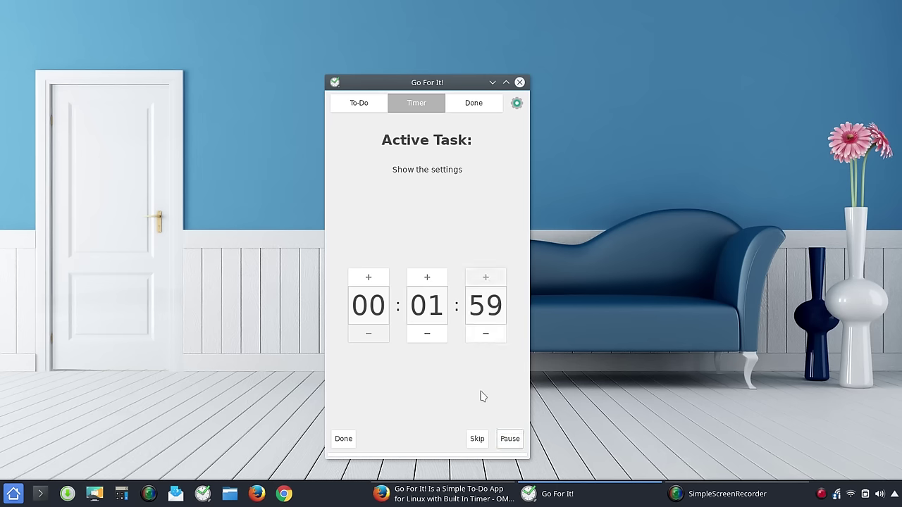
Review the application settings, including the Todo.txt directory choices and timer durations, keeping Todo as the directory
click(516, 104)
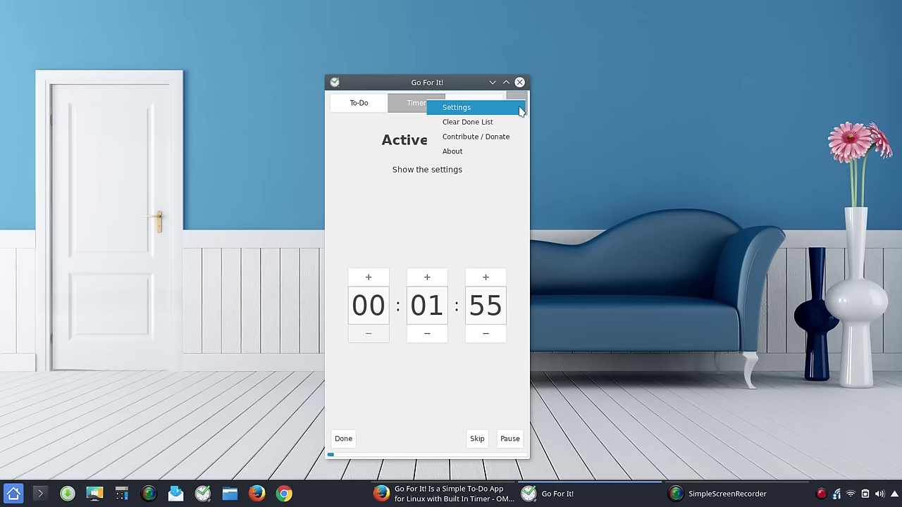
click(500, 108)
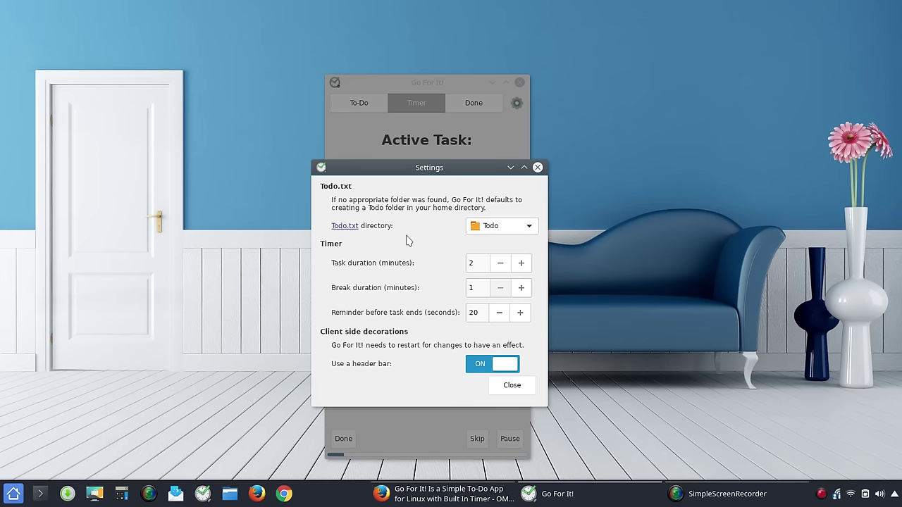
click(529, 227)
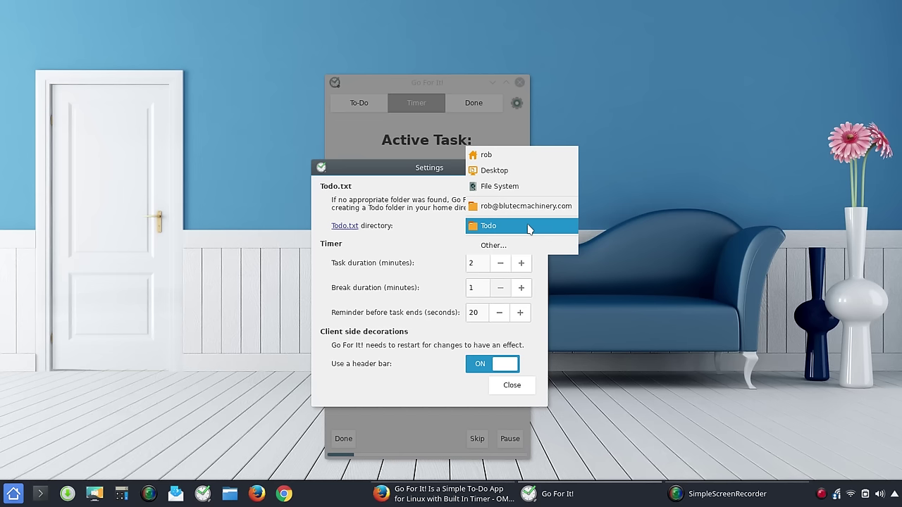
click(529, 226)
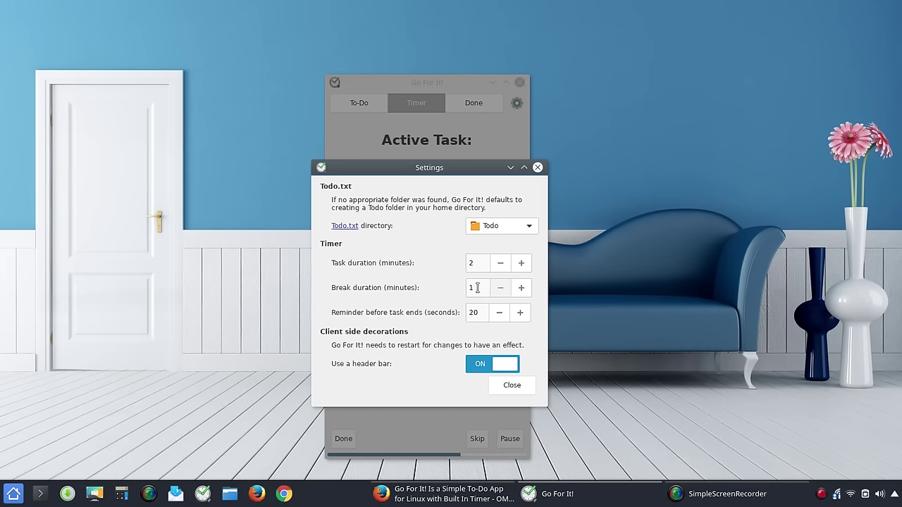
click(512, 385)
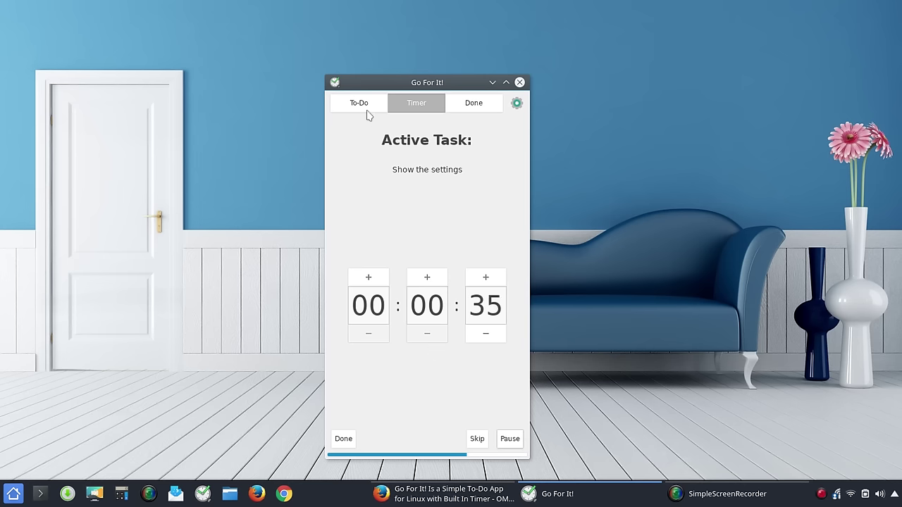
Mark "Do Another Linux Video" as done and restore it from the completed tasks to the to-do list
click(359, 104)
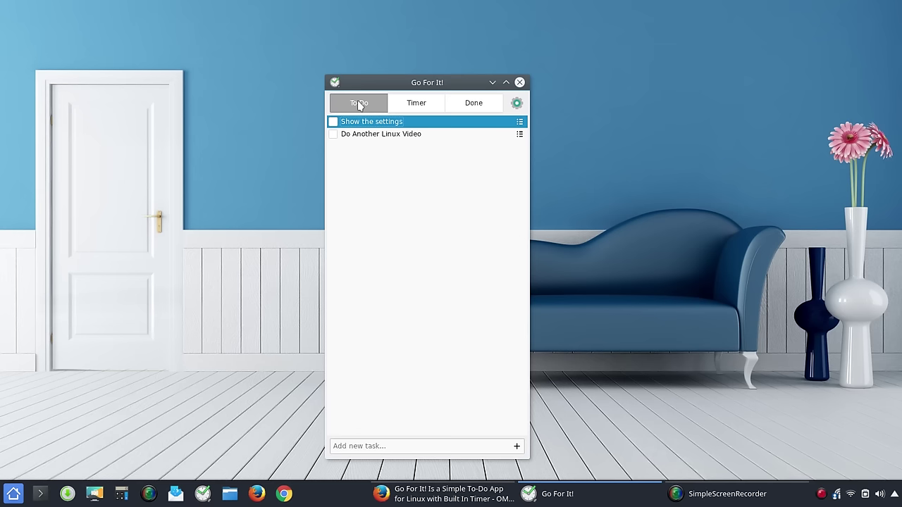
click(334, 136)
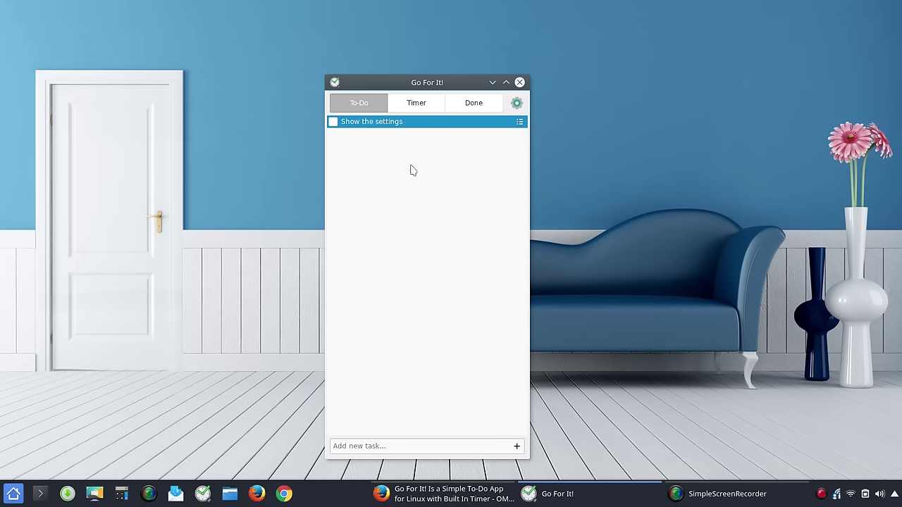
click(482, 105)
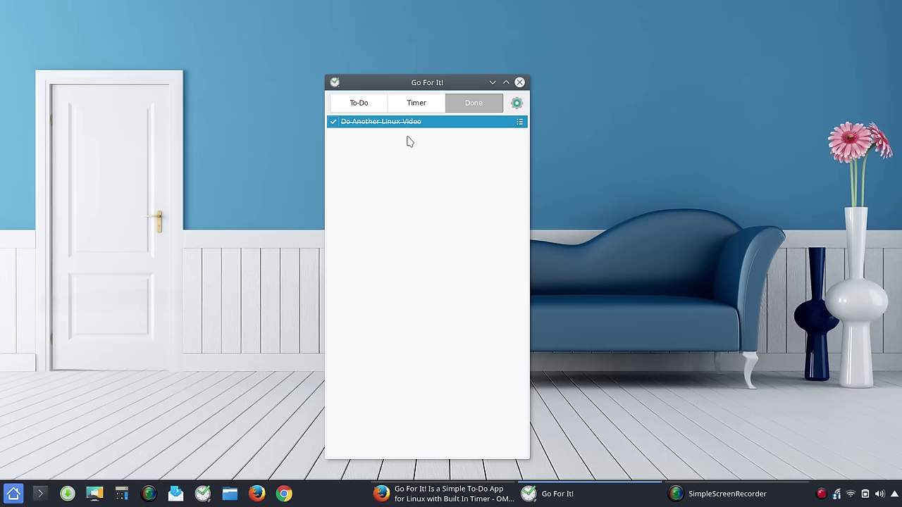
click(333, 122)
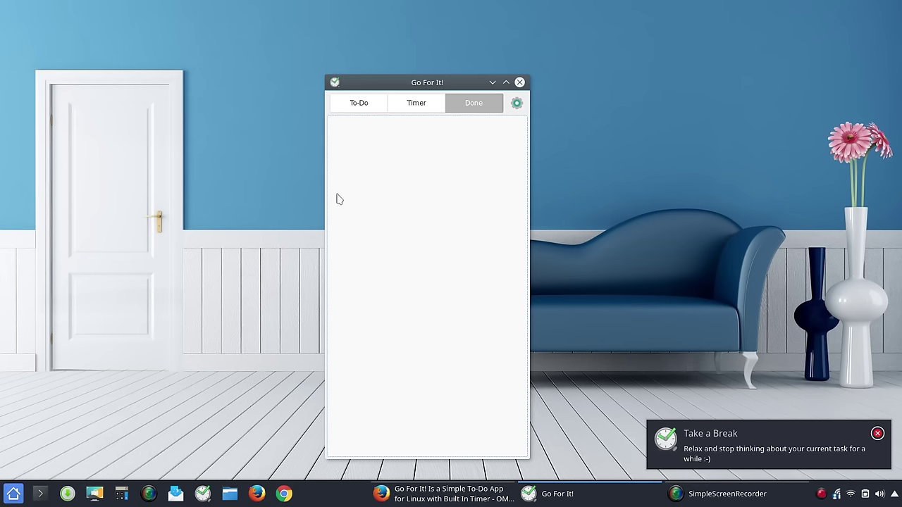
Mark the restored "Do Another Linux Video" task as done again and view the completed tasks
click(344, 109)
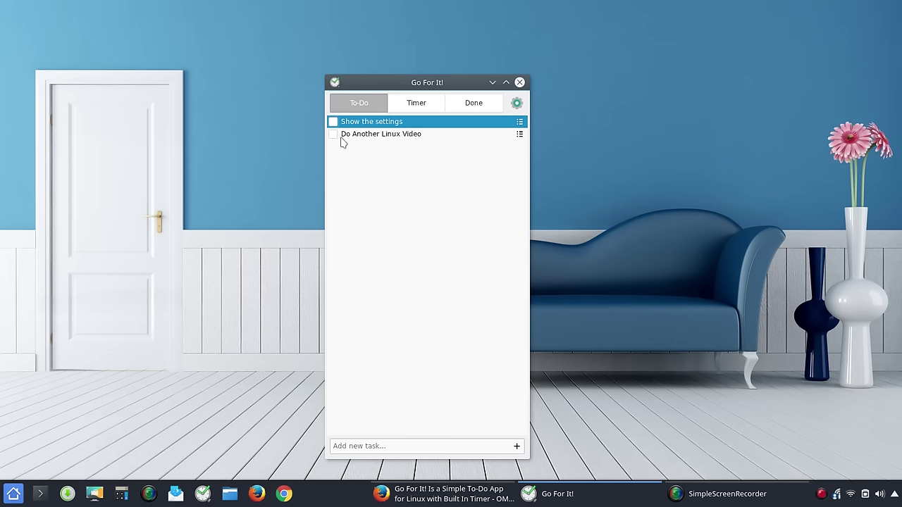
click(334, 135)
click(477, 109)
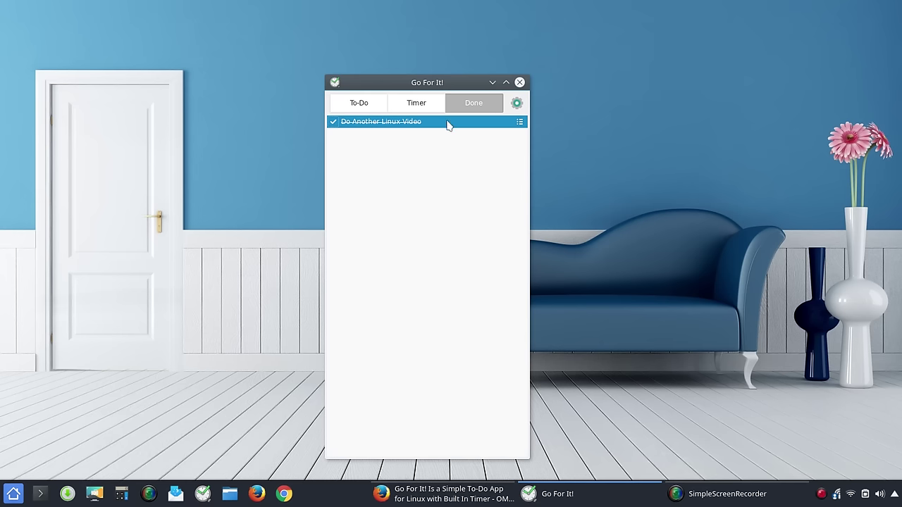
Clear all completed tasks from the done list and return to the to-do list
click(516, 103)
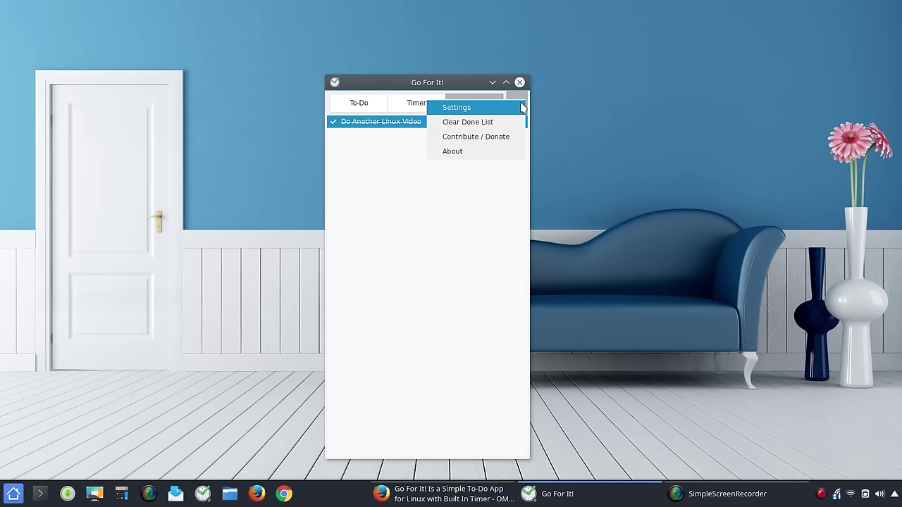
click(474, 125)
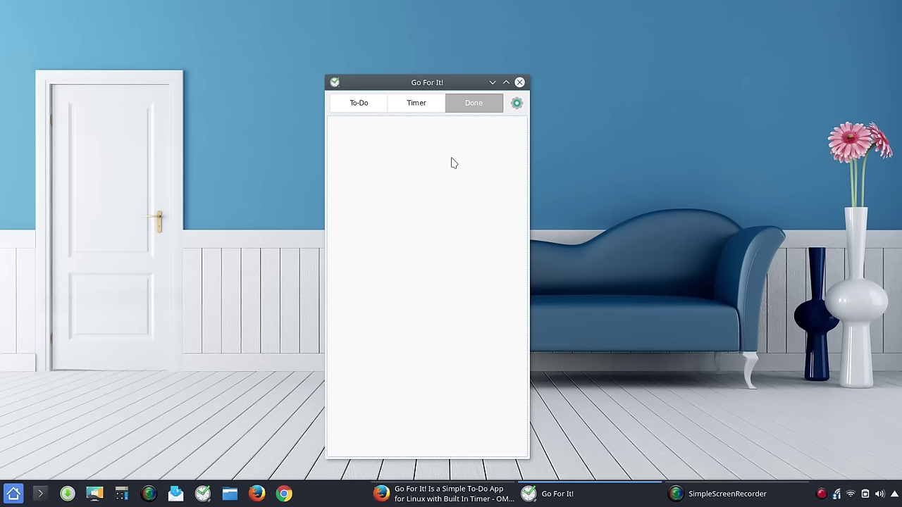
click(372, 102)
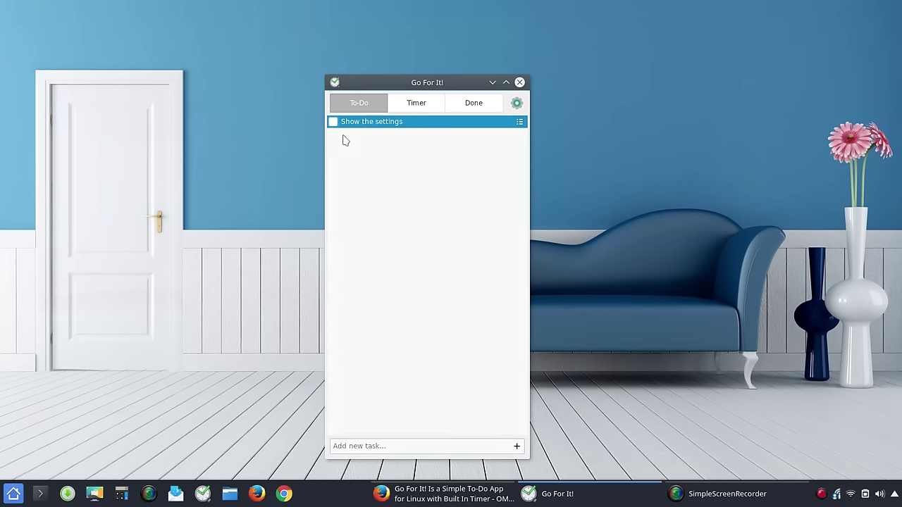
Start the timer for the active task "Show the settings" and mark that task as done in the to-do list
click(416, 104)
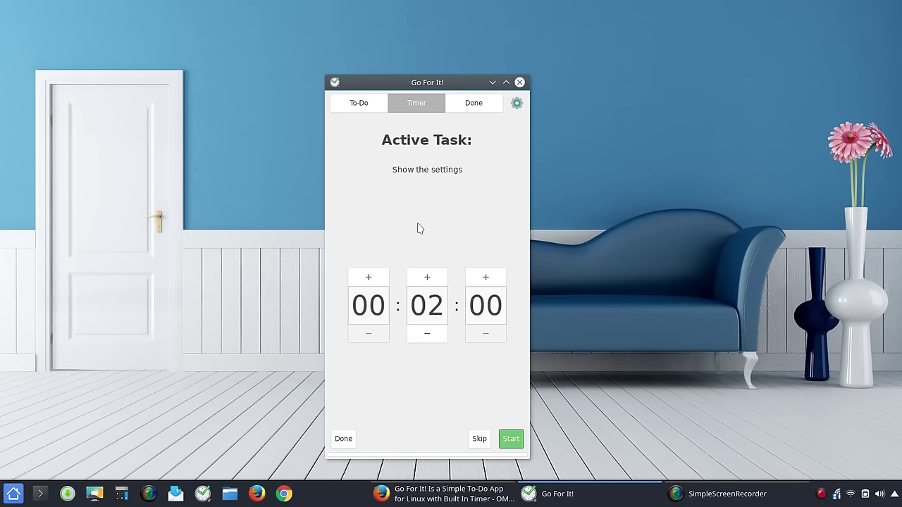
click(509, 440)
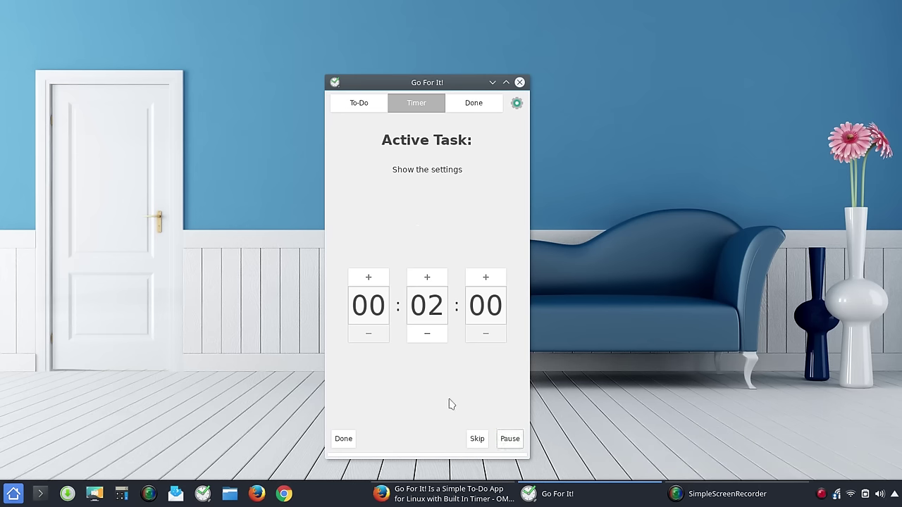
click(347, 107)
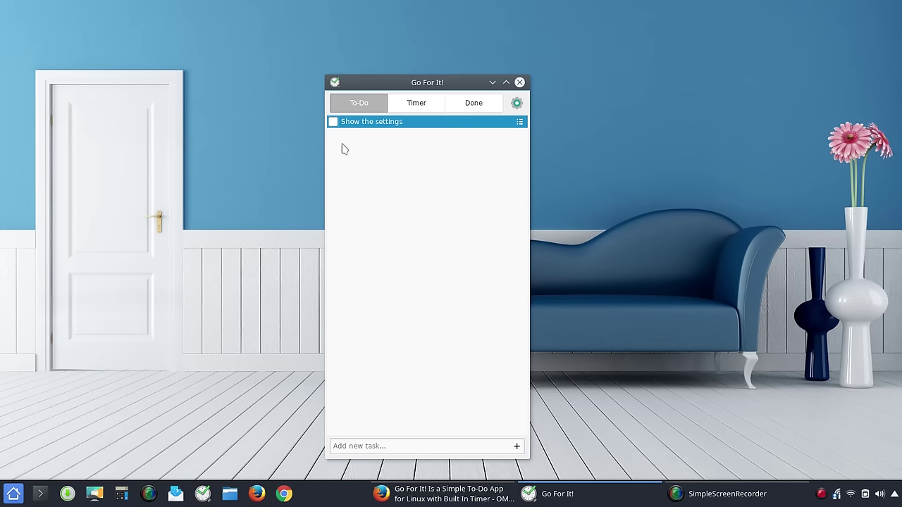
click(332, 122)
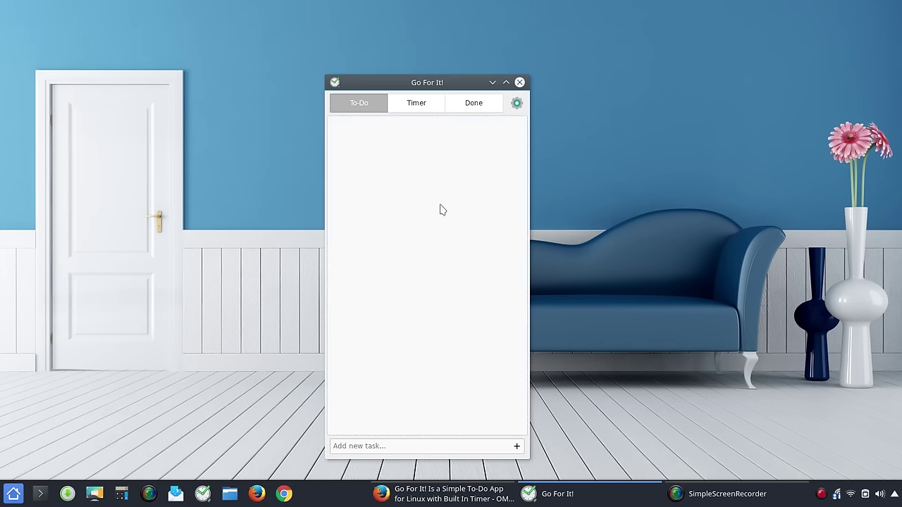